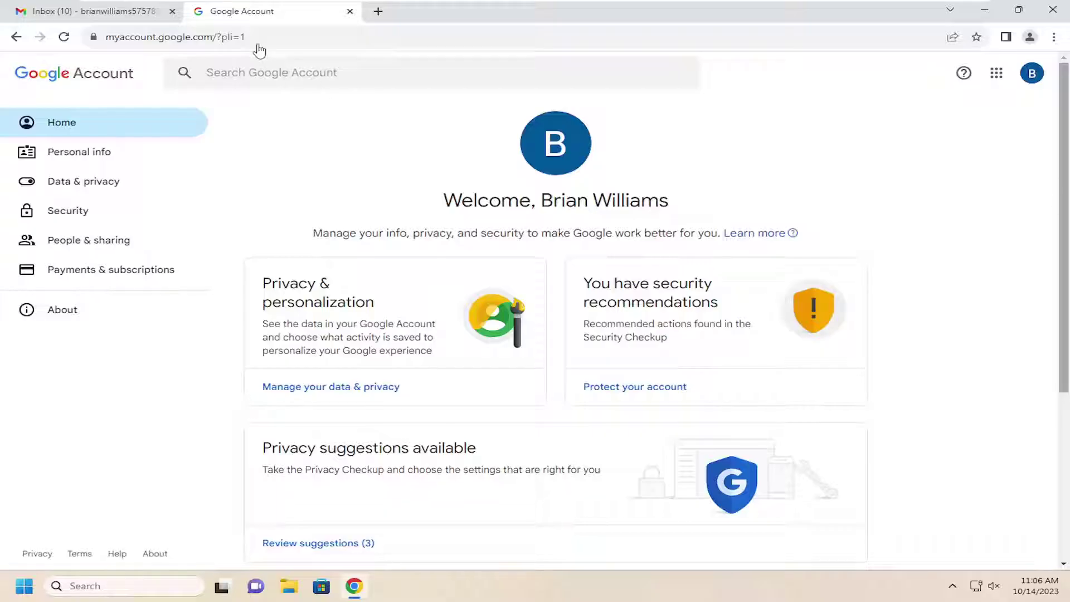
Step: Open Data & privacy and scroll down to the Download or delete your data section
click(85, 187)
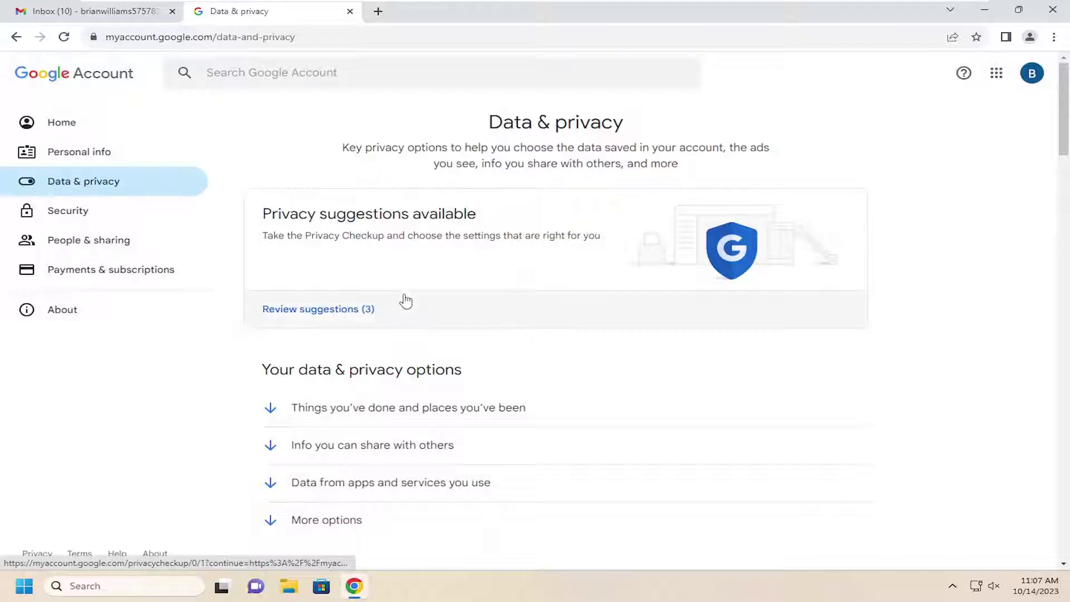
scroll(577, 325, down, 15)
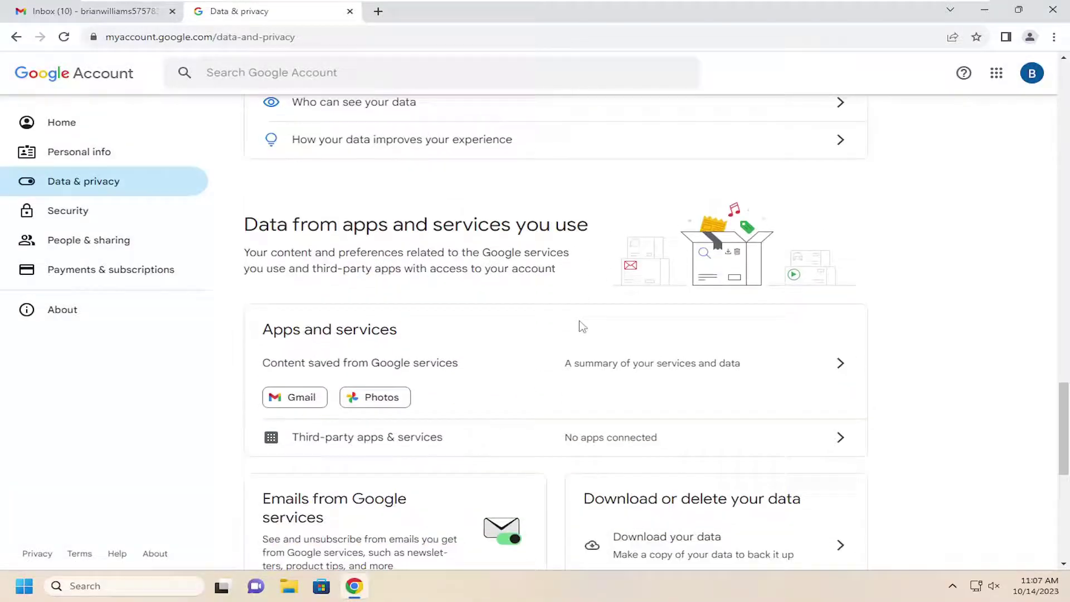
scroll(394, 241, down, 3)
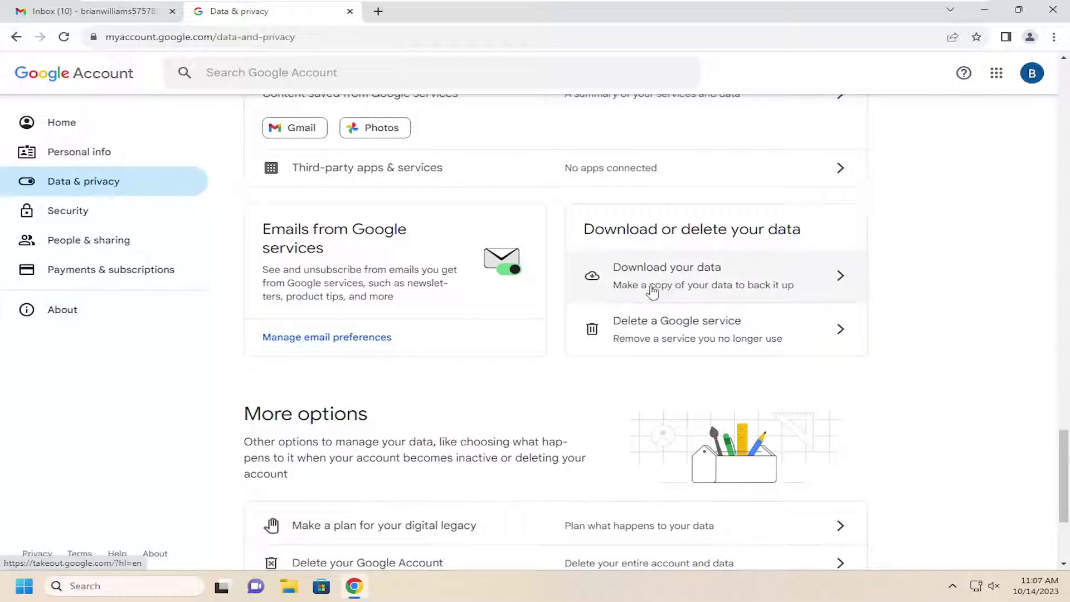
Step: Open Download your data and untick Chrome, Calendar, Assignments and Arts & Culture
click(740, 285)
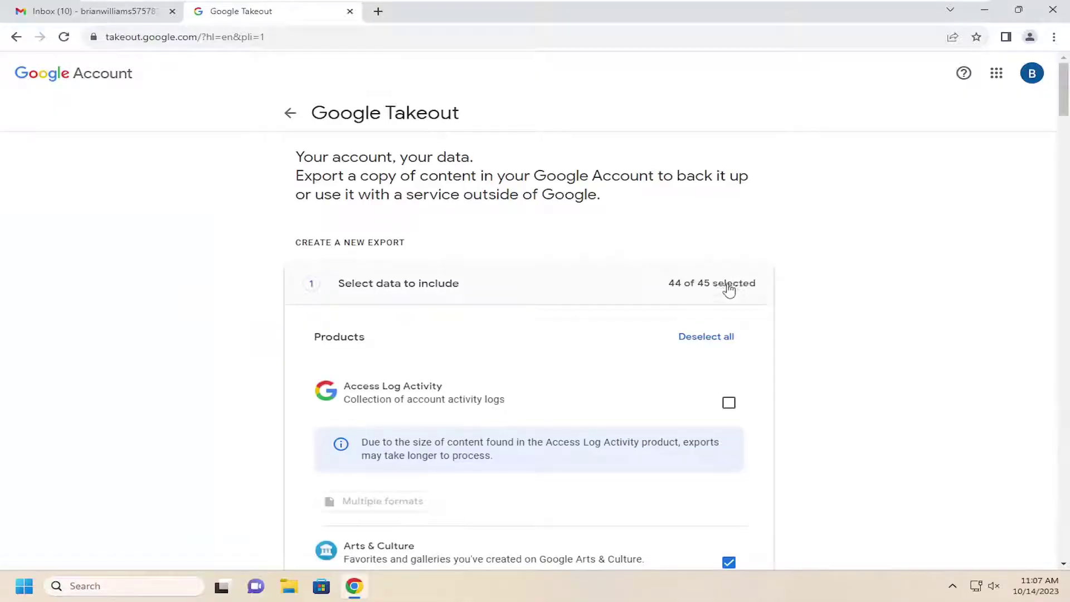
scroll(443, 267, down, 2)
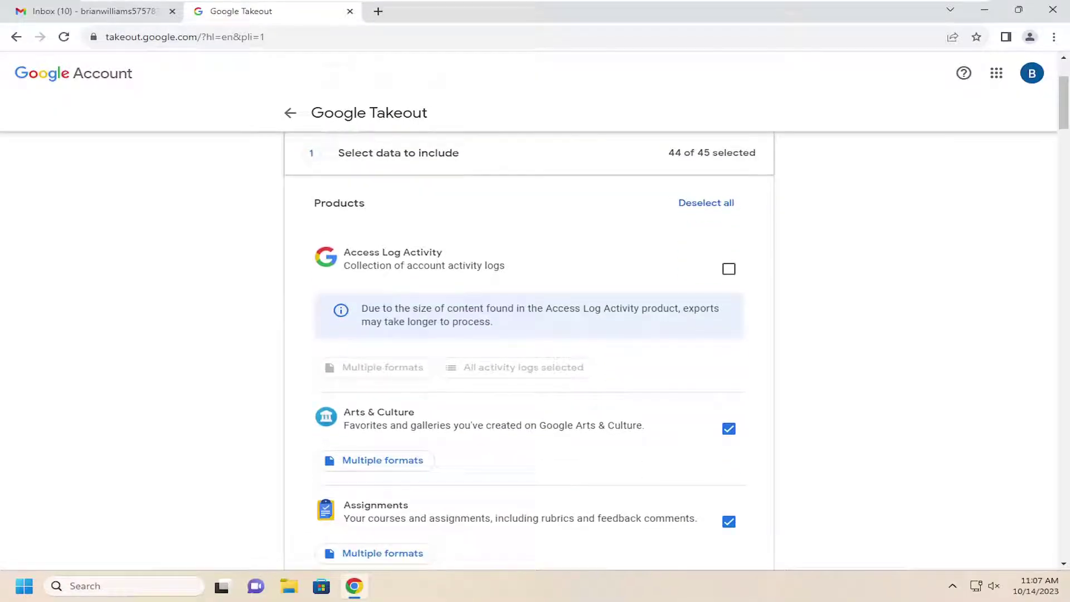
scroll(433, 270, down, 3)
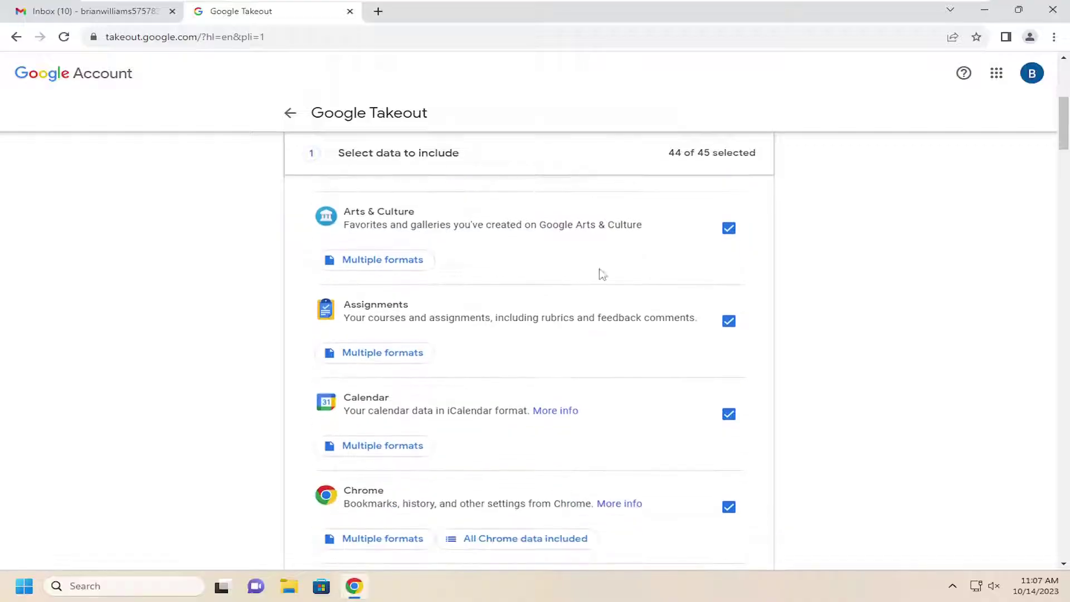
click(729, 507)
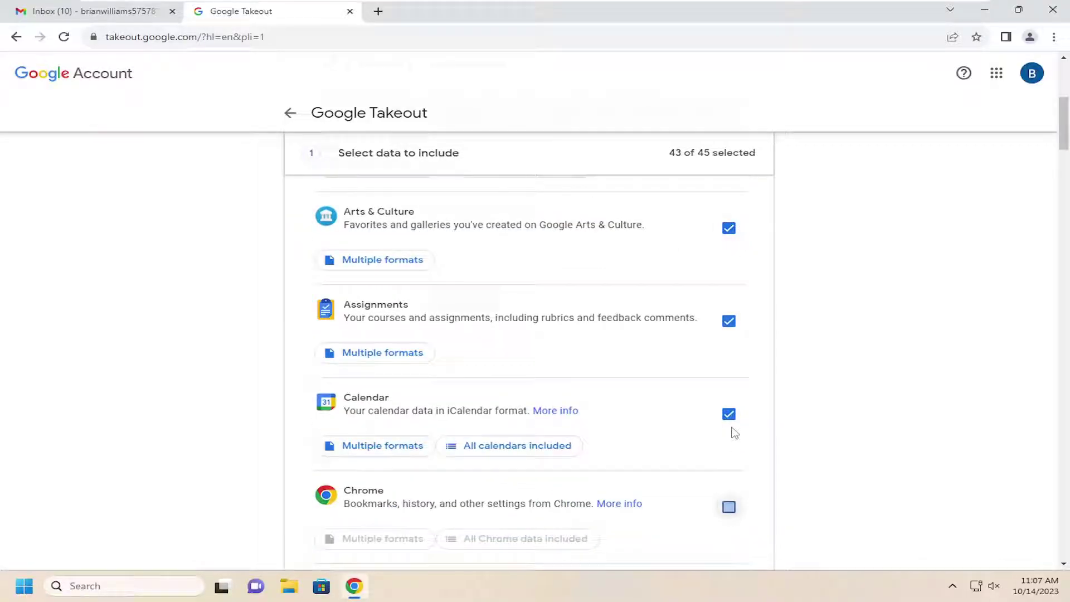
click(729, 414)
click(729, 321)
click(729, 229)
scroll(724, 334, down, 4)
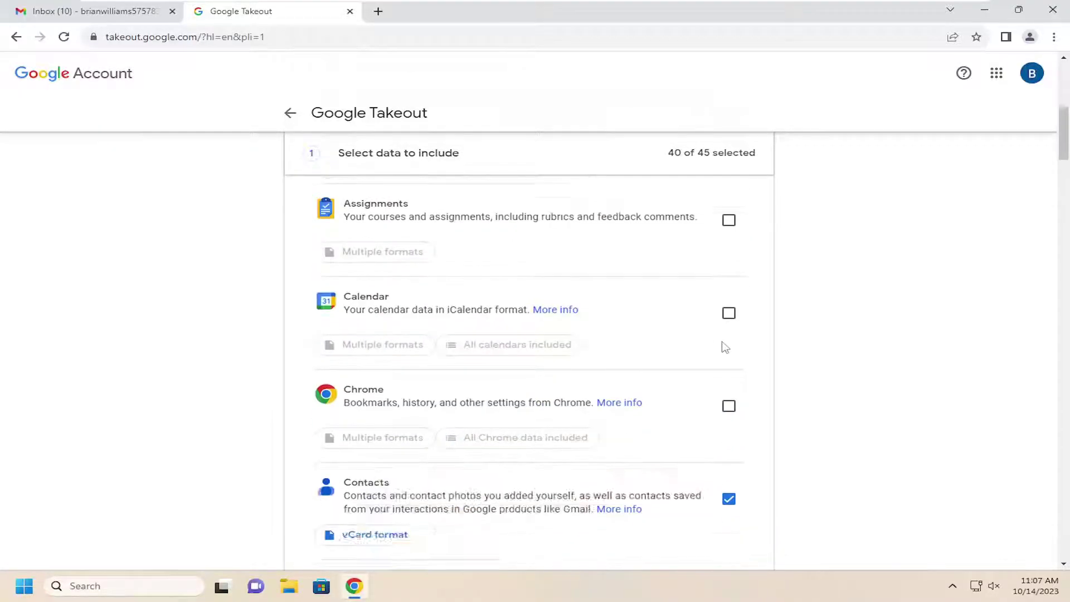
scroll(329, 335, up, 10)
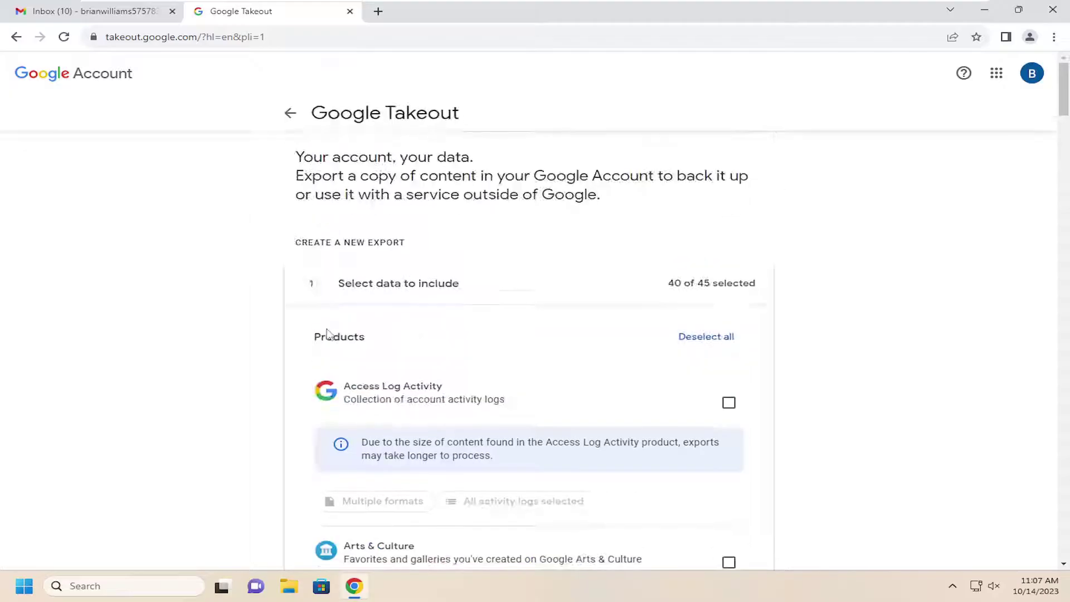
Step: Deselect all products, then tick only Mail so 1 of 45 is selected
click(719, 338)
scroll(438, 383, down, 6)
scroll(434, 373, down, 20)
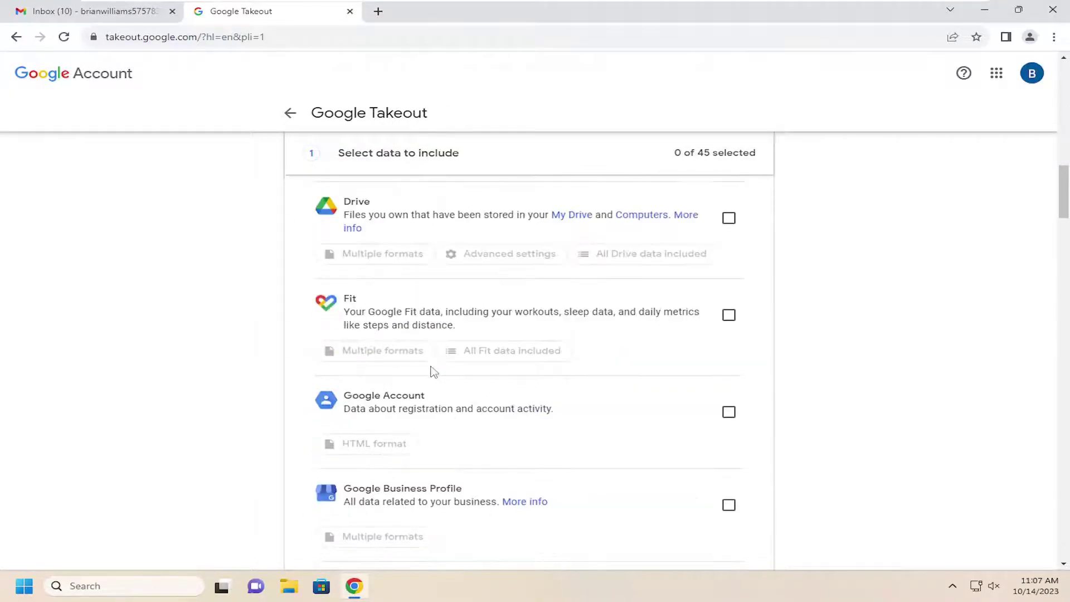
scroll(433, 361, down, 20)
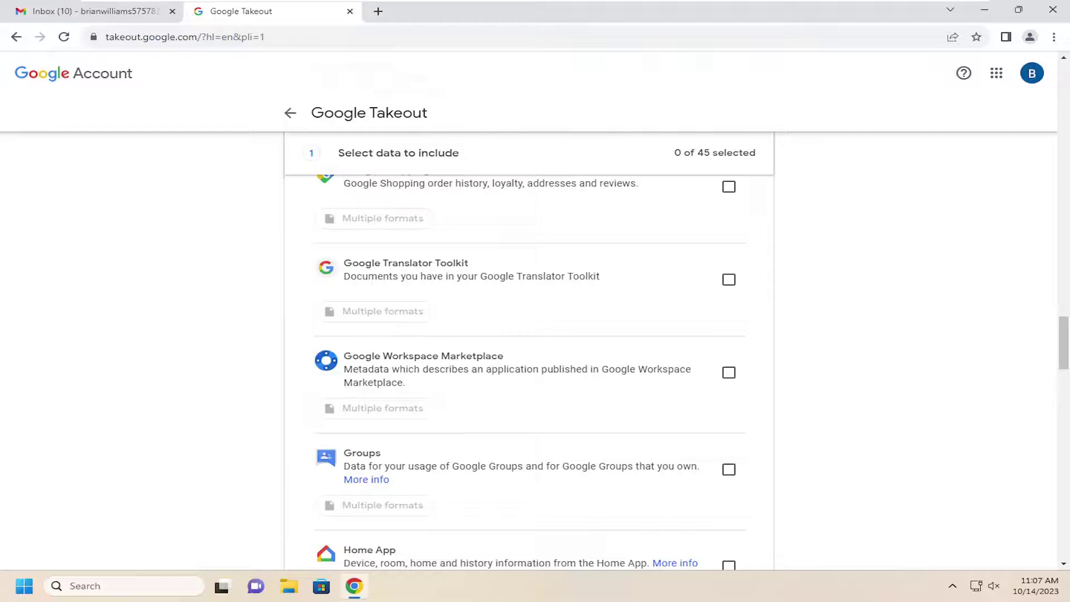
scroll(435, 360, up, 3)
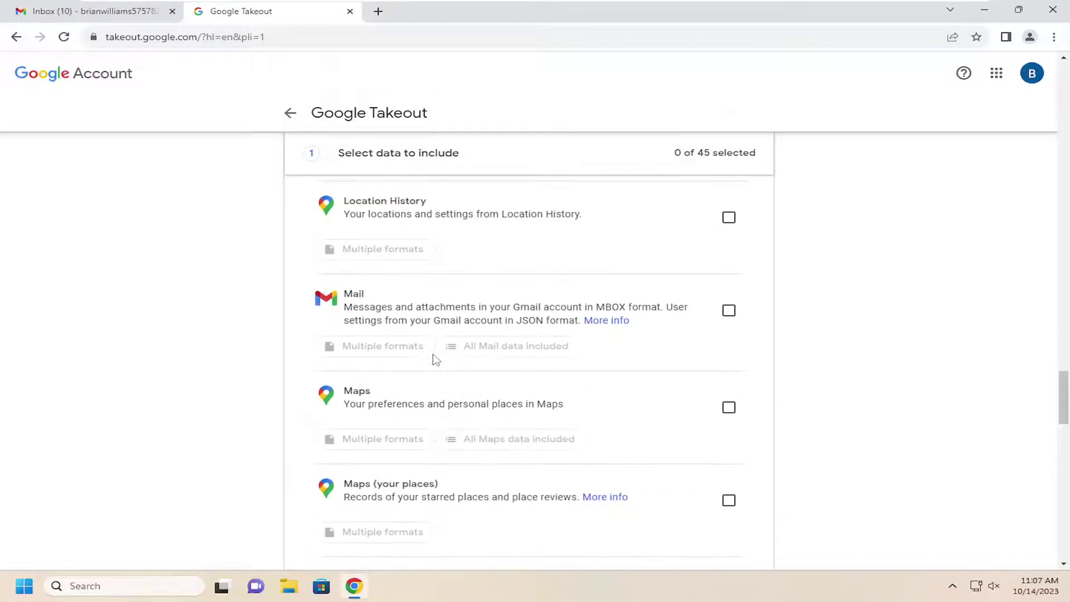
click(730, 315)
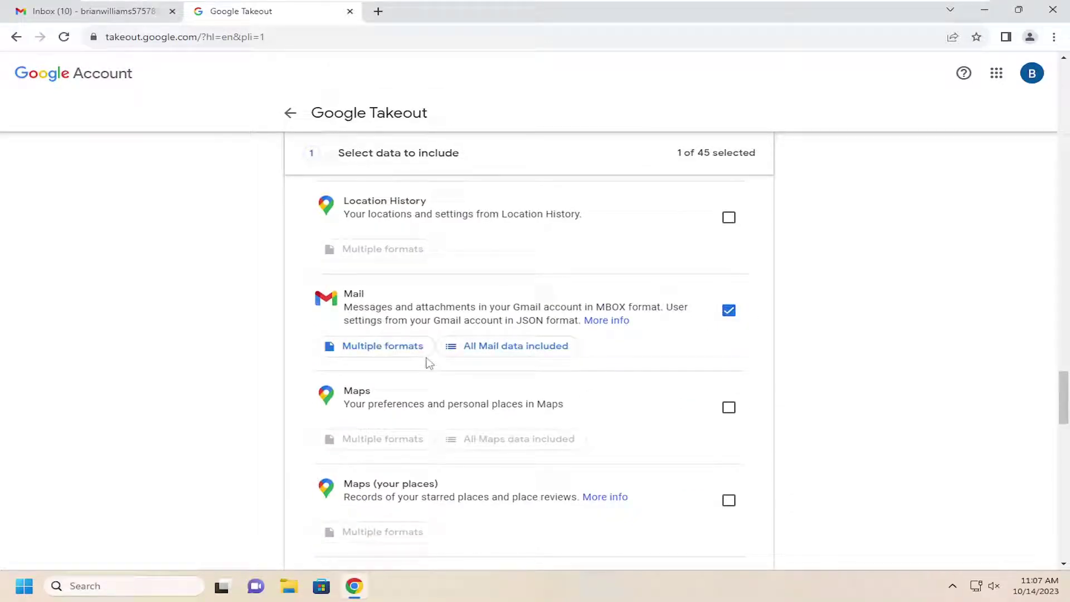
scroll(396, 365, down, 15)
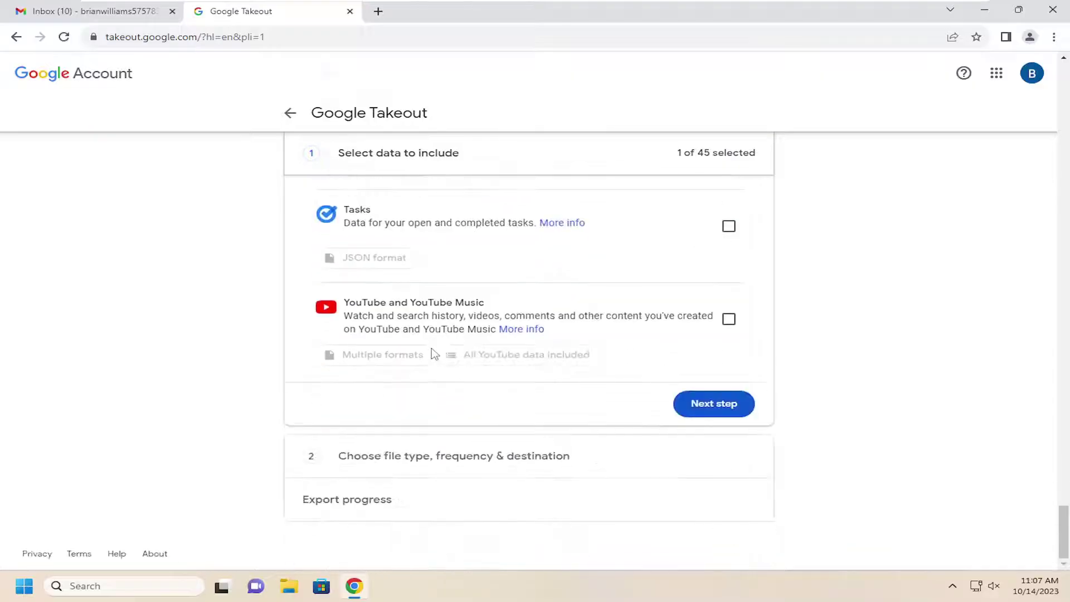
Step: Move on to the export options and keep .zip as the archive file type
click(716, 410)
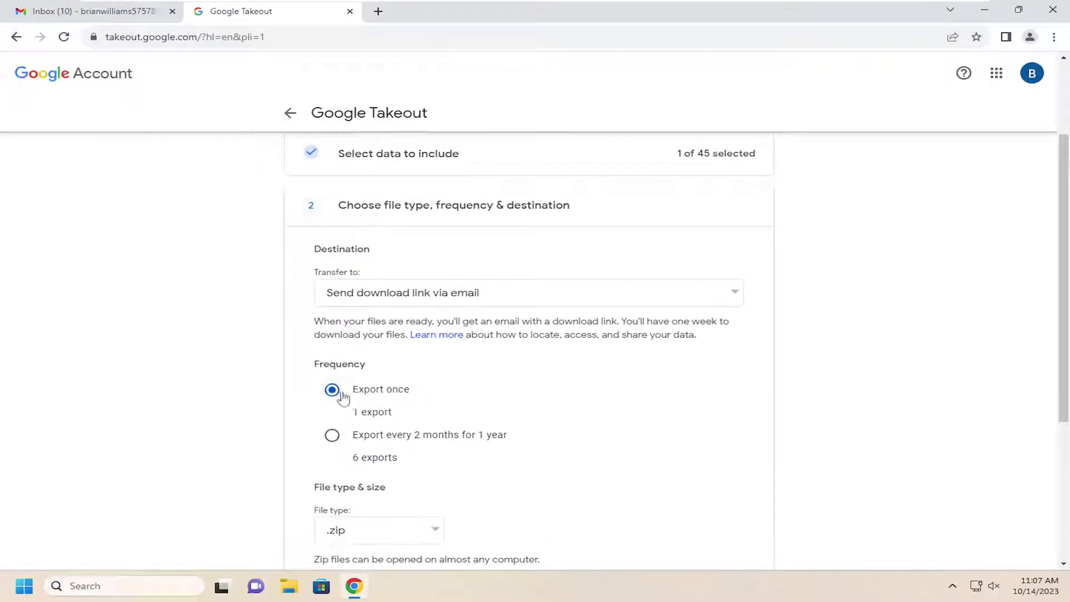
scroll(352, 447, down, 1)
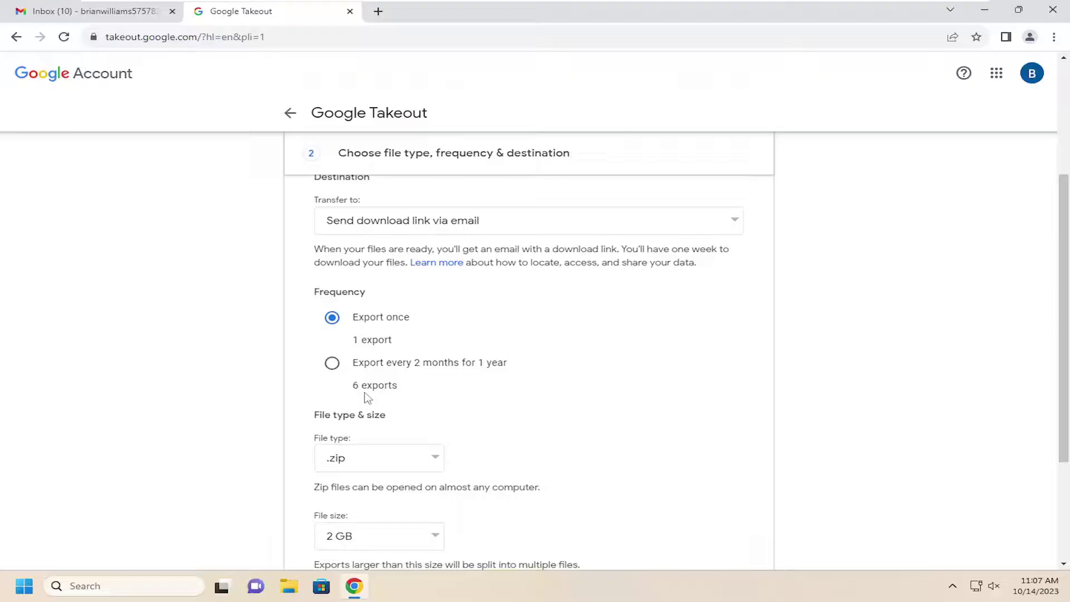
scroll(362, 393, down, 2)
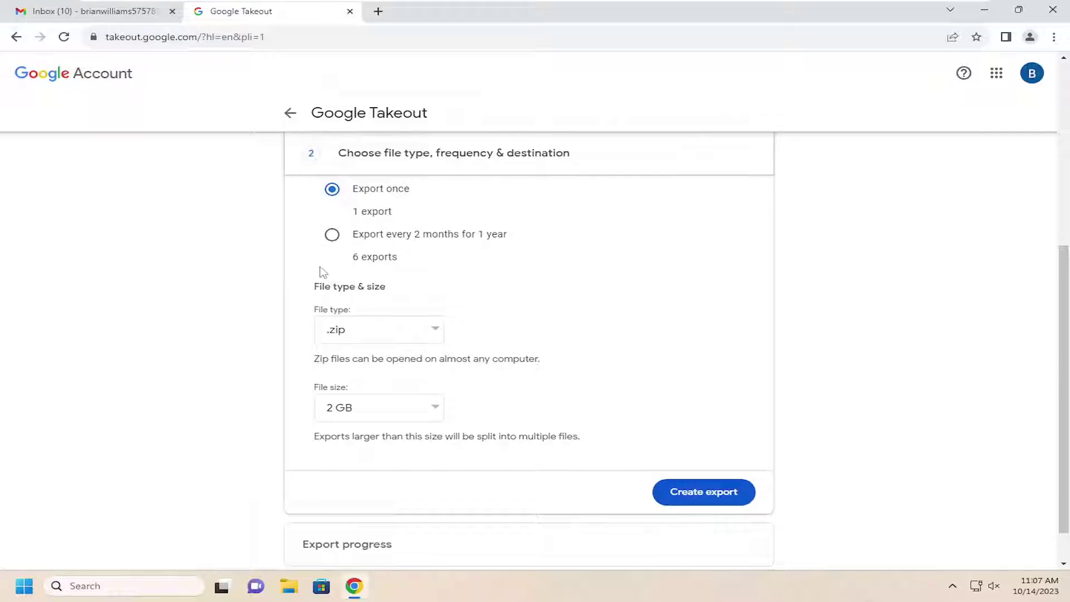
click(413, 335)
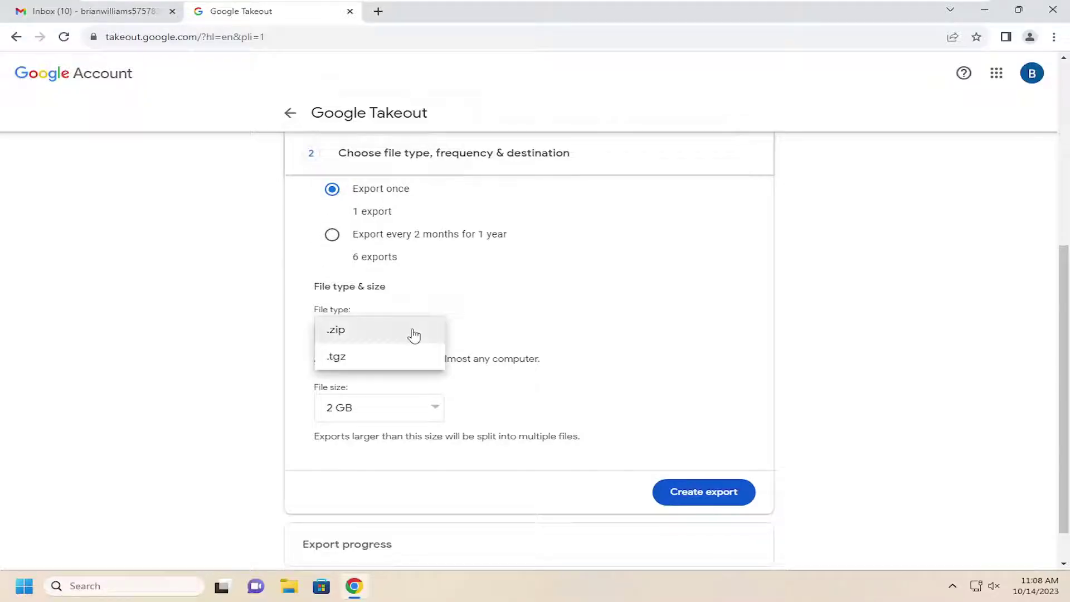
click(689, 333)
click(391, 329)
click(293, 321)
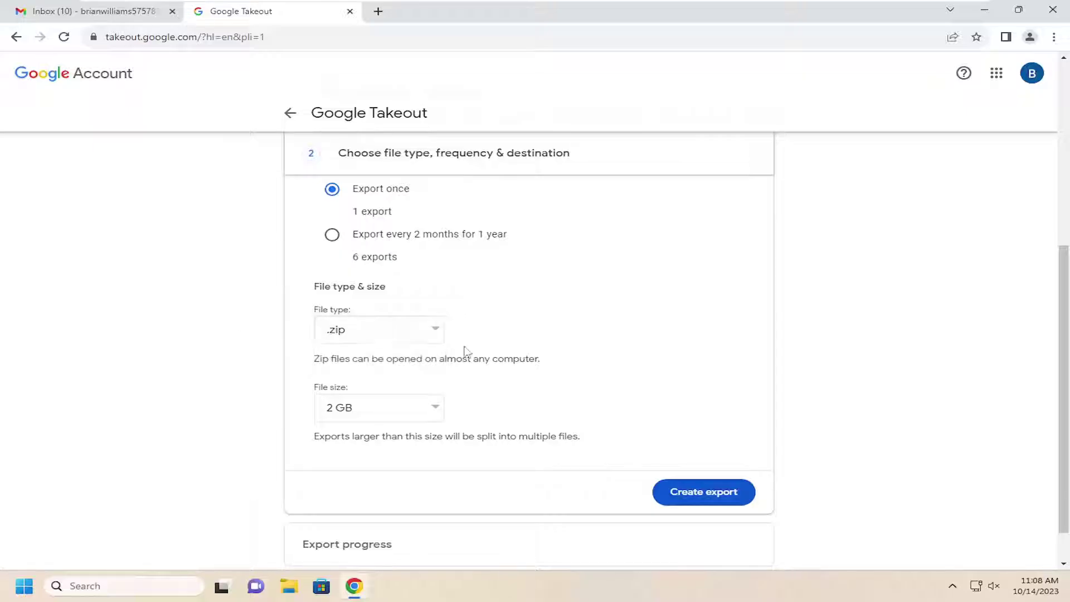
Step: Keep the archive split size at 2 GB in the File size dropdown
click(427, 417)
scroll(413, 413, down, 1)
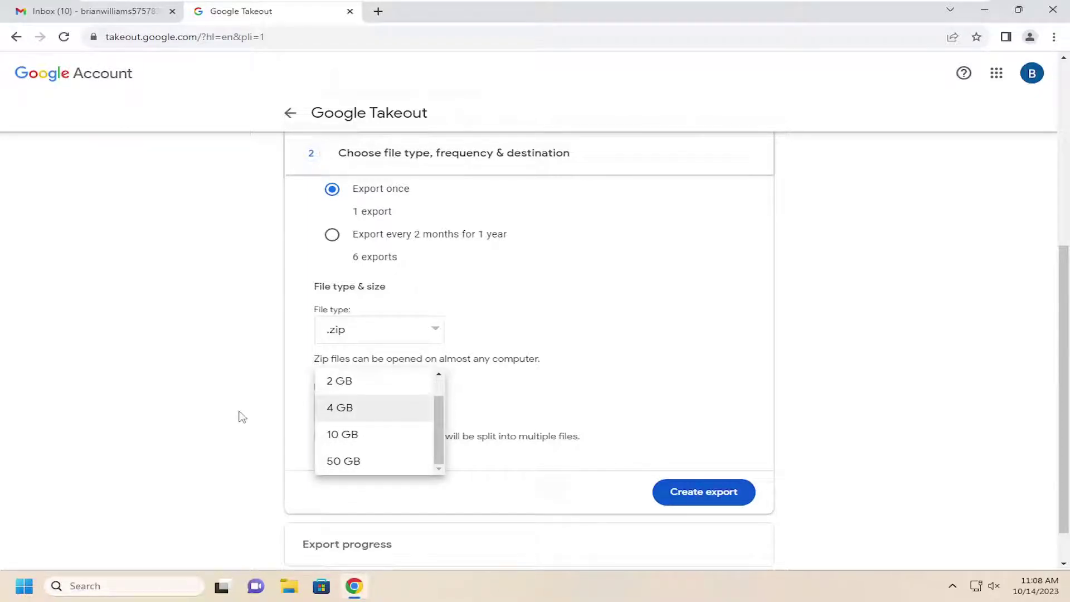
click(199, 422)
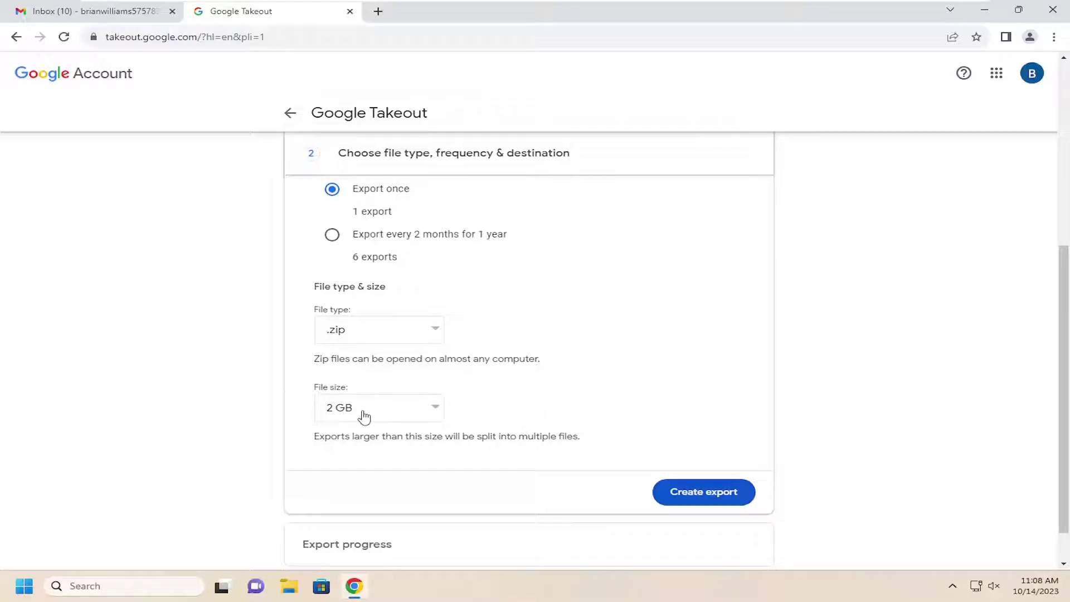
click(341, 417)
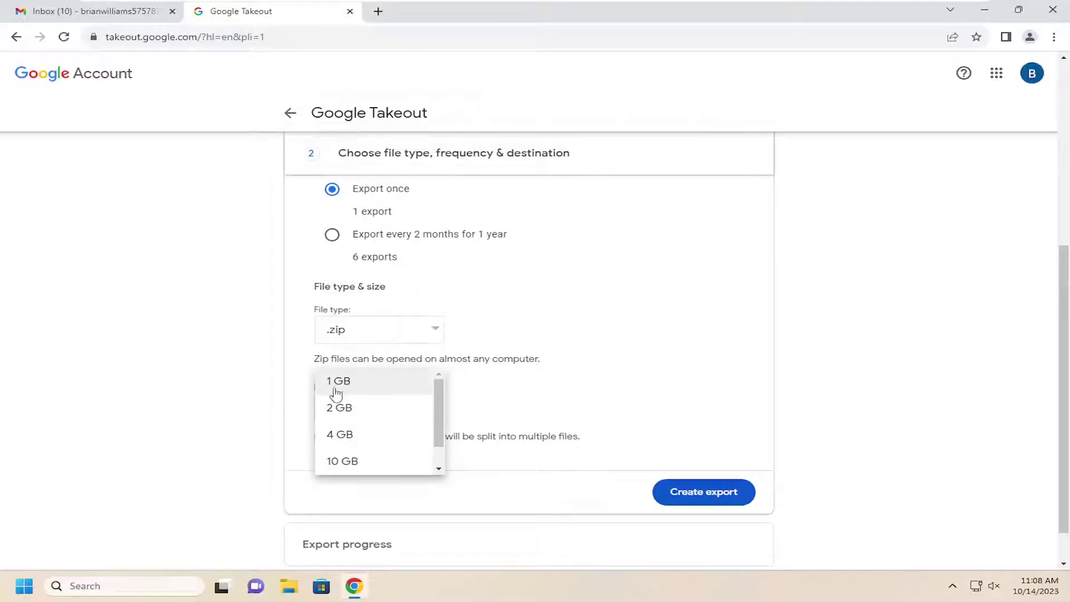
click(241, 383)
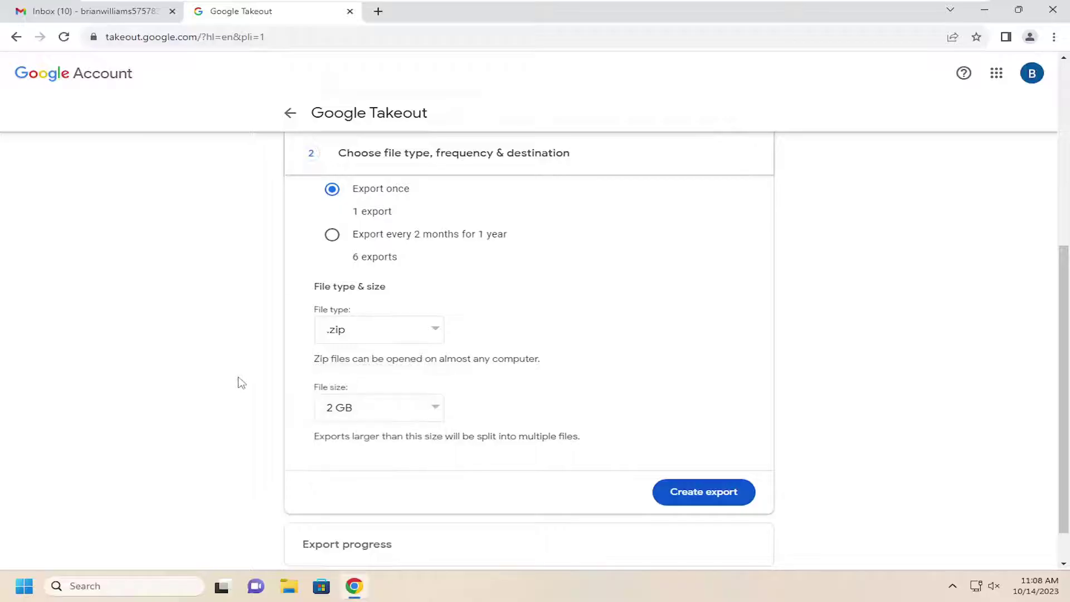
click(373, 417)
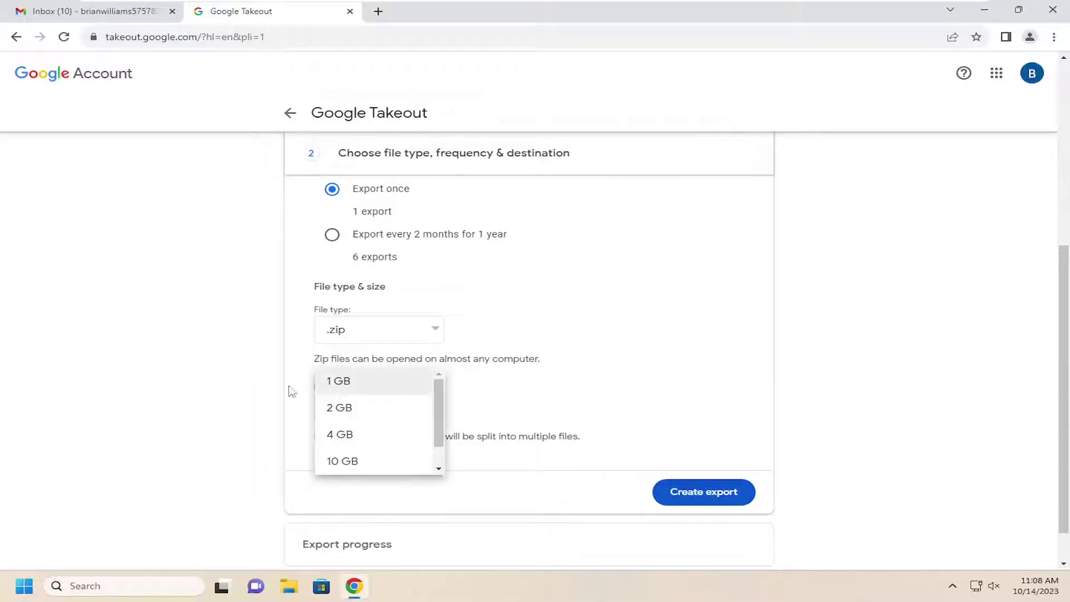
click(178, 362)
scroll(418, 449, down, 1)
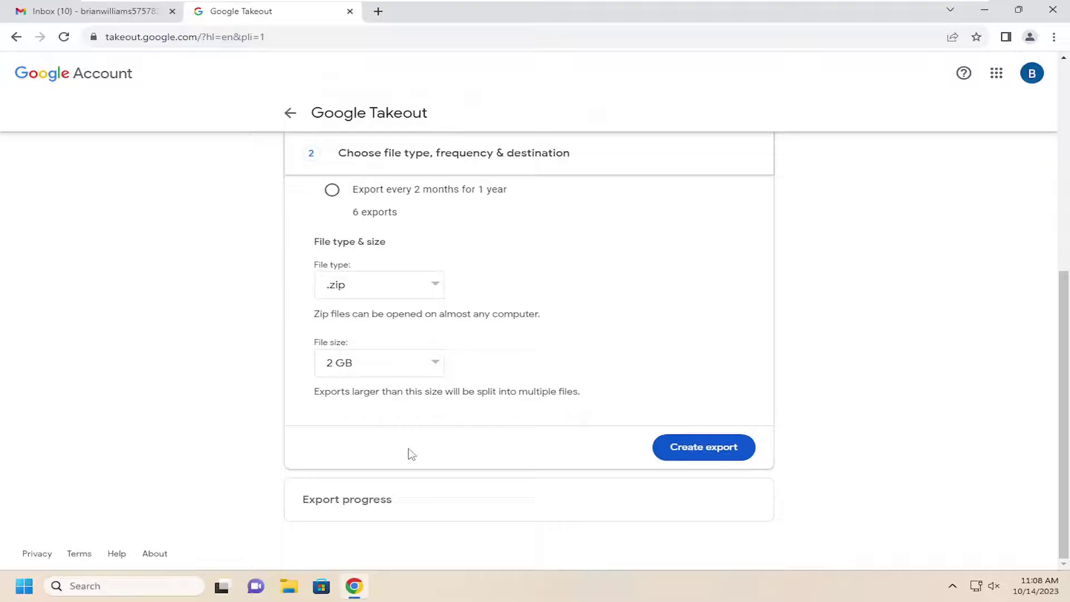
Step: Create the Mail export, check its progress, then close the Takeout tab to reach the inbox
click(685, 451)
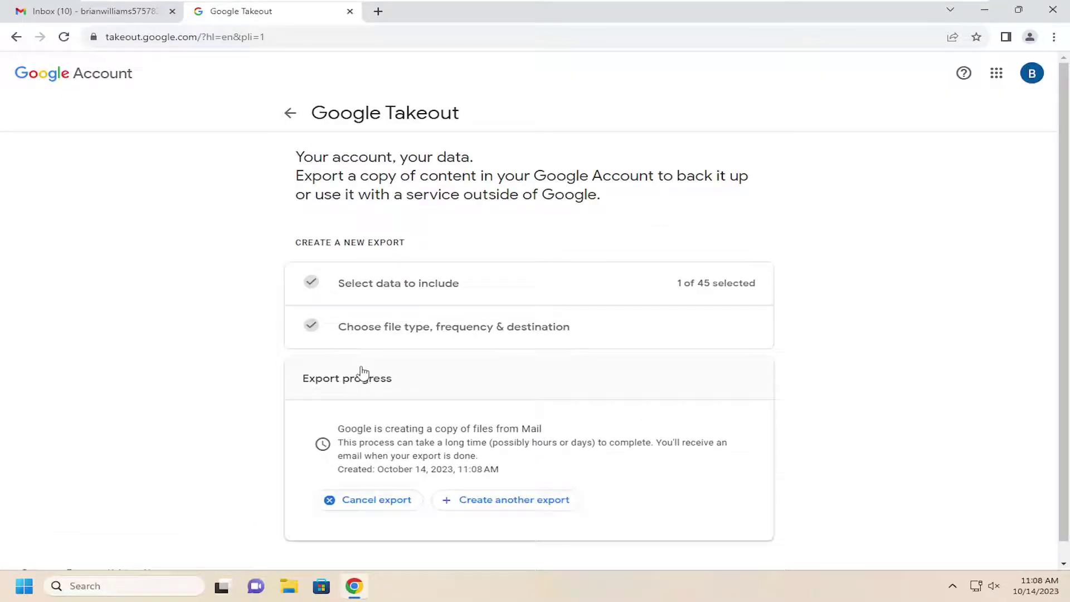
scroll(445, 434, down, 1)
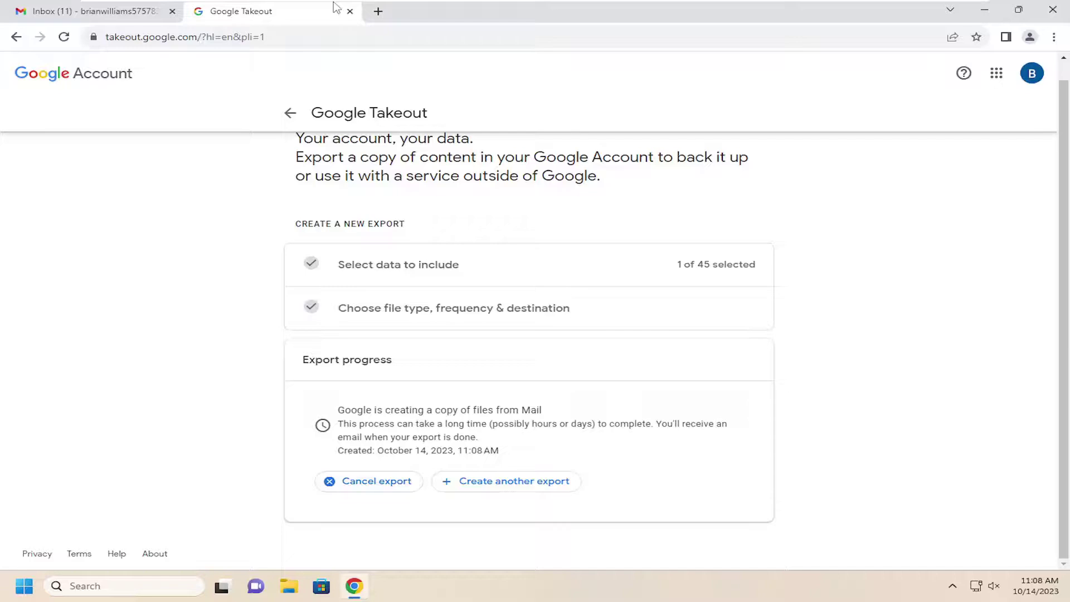
click(350, 12)
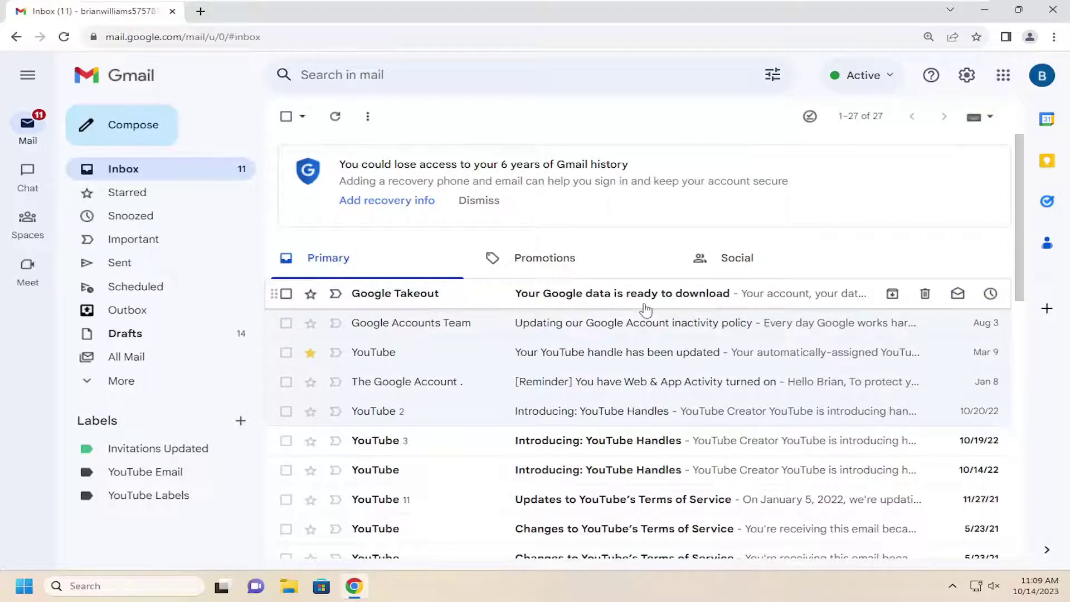
Step: Open the 'Your Google data is ready to download' email from Google Takeout and read it
click(728, 292)
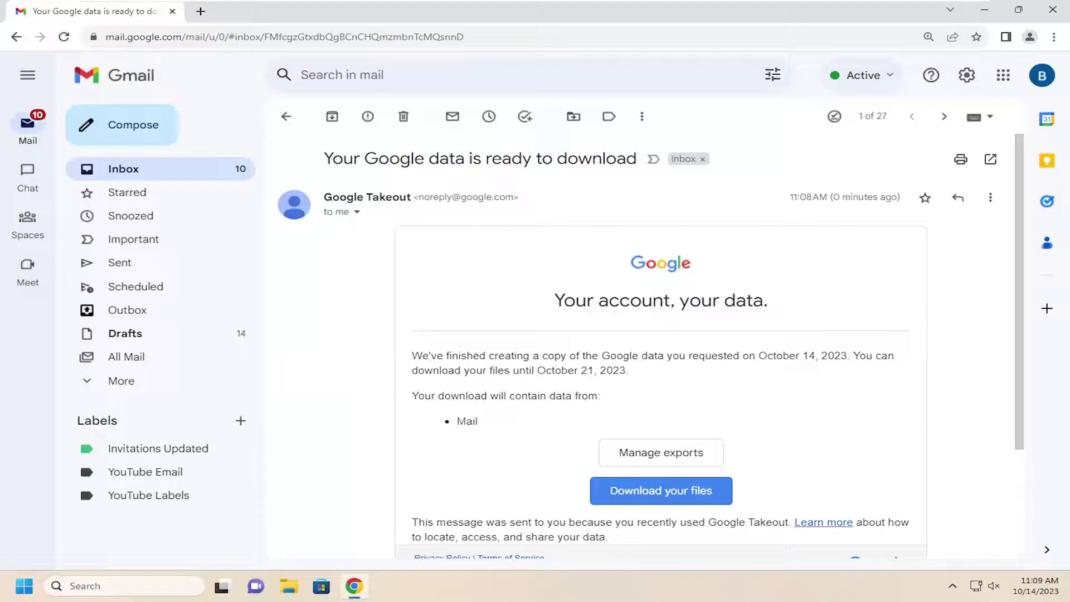
scroll(695, 285, down, 1)
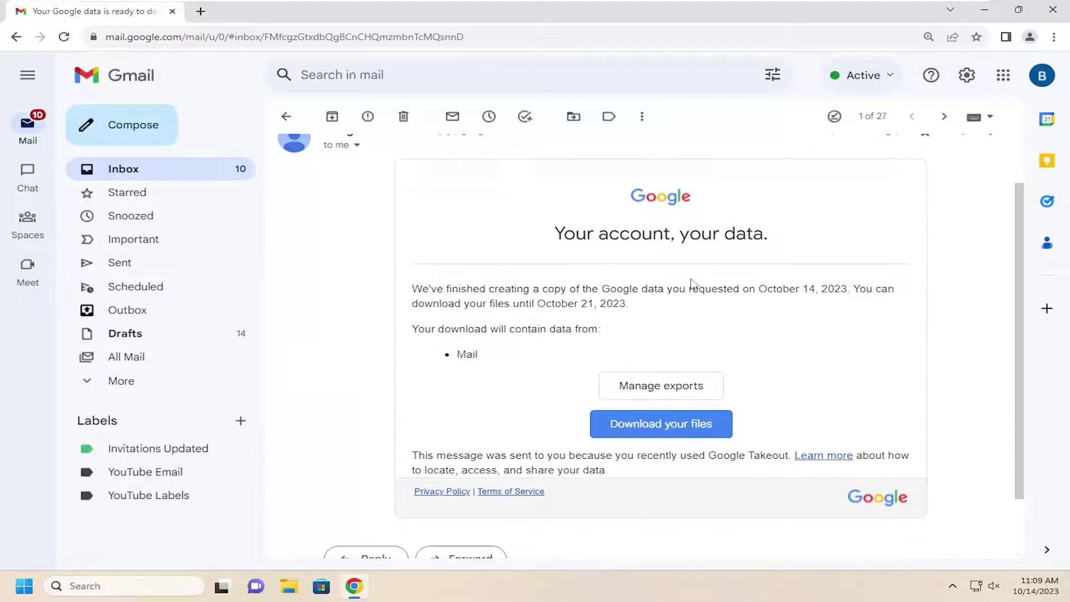
Step: Choose Download your files, verify with the account password, and download the 2.4 MB zip
click(633, 427)
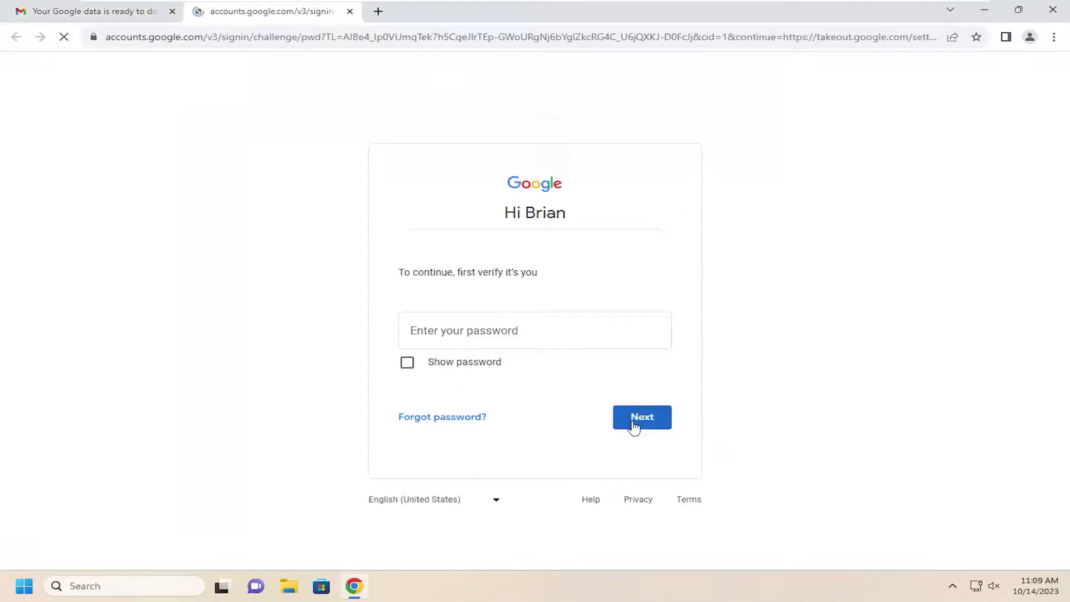
key(ctrl+v)
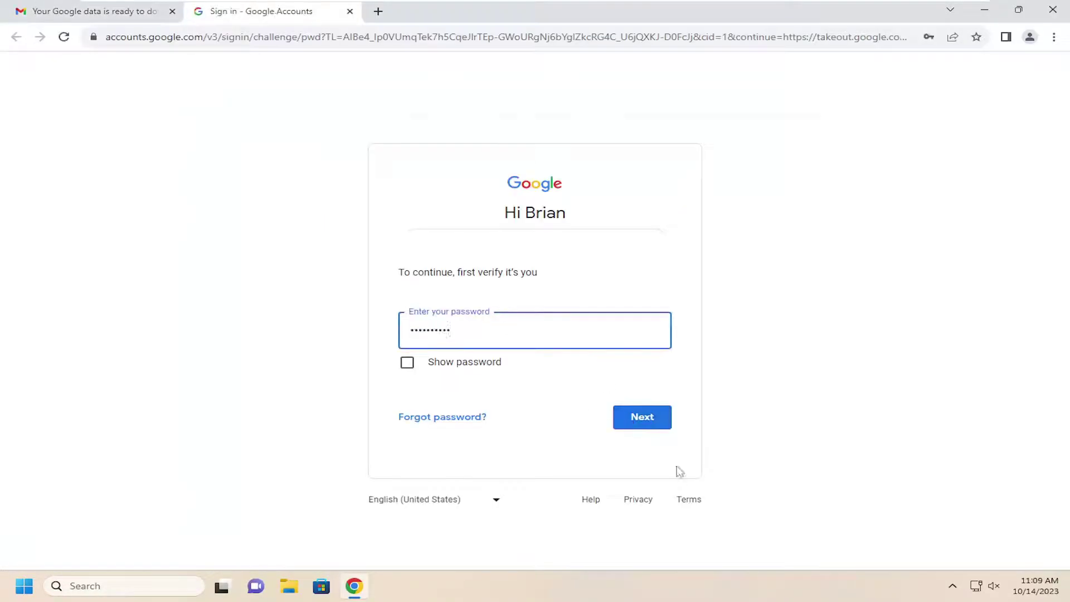
click(642, 421)
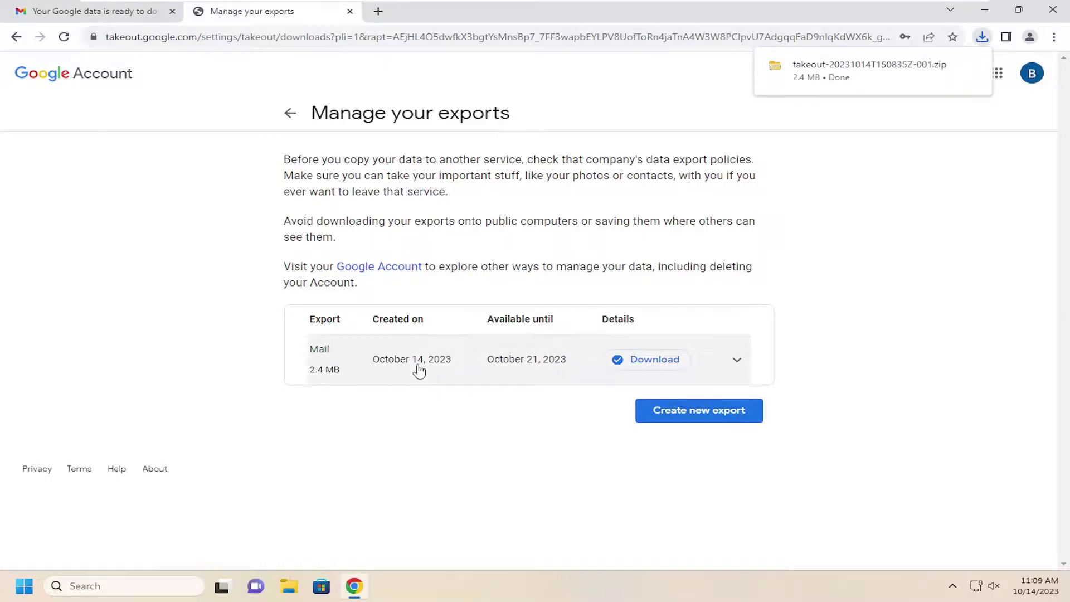
mouse_move(881, 71)
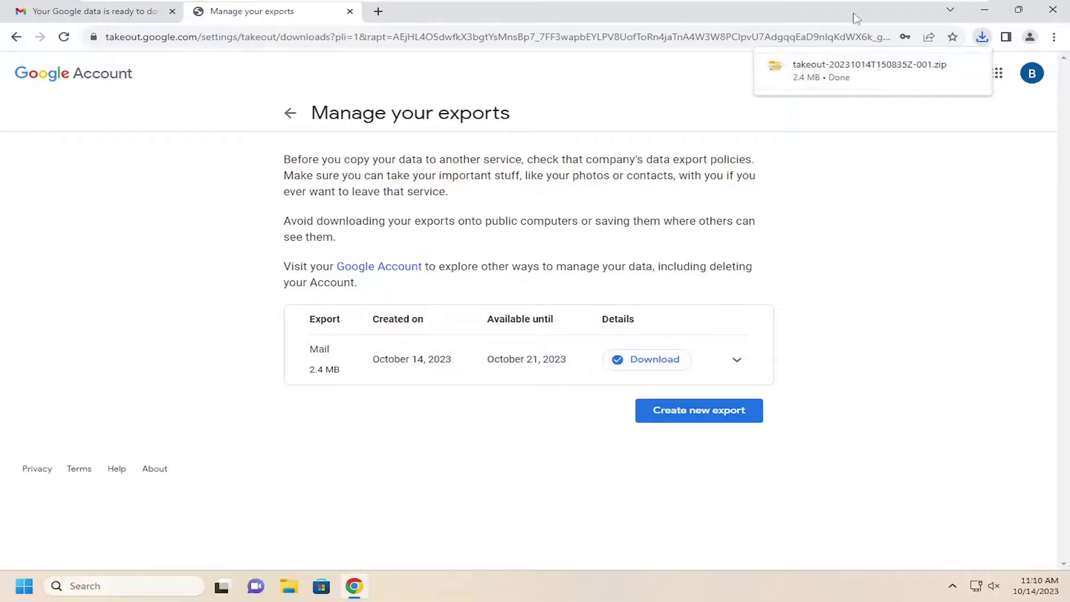
Step: Open the downloaded zip's Takeout folder and open archive_browser in Chrome, always using Chrome for .html
click(870, 86)
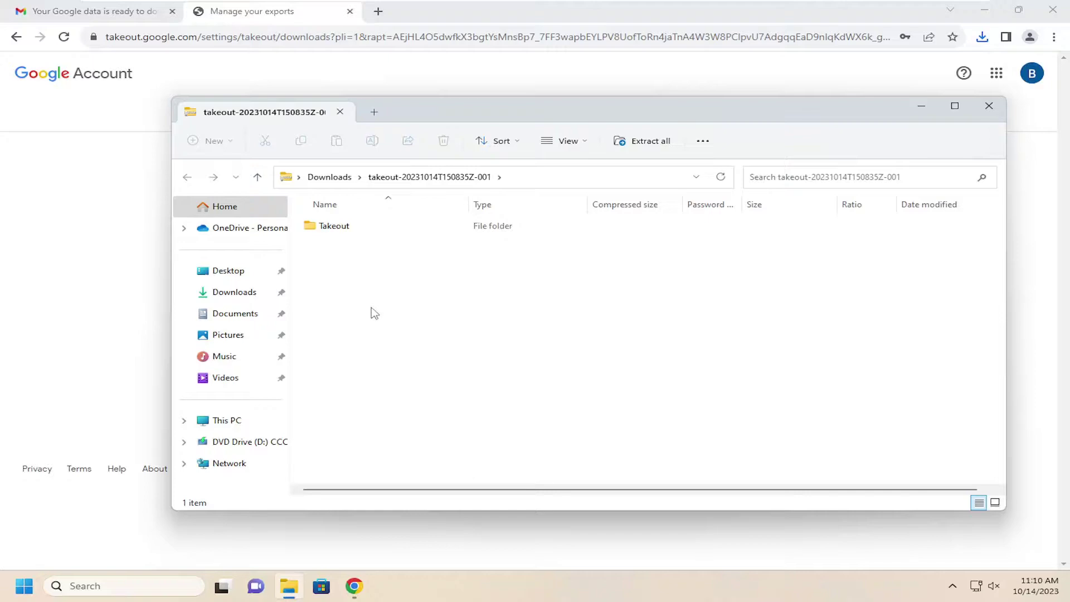
click(984, 10)
drag(635, 110, 617, 108)
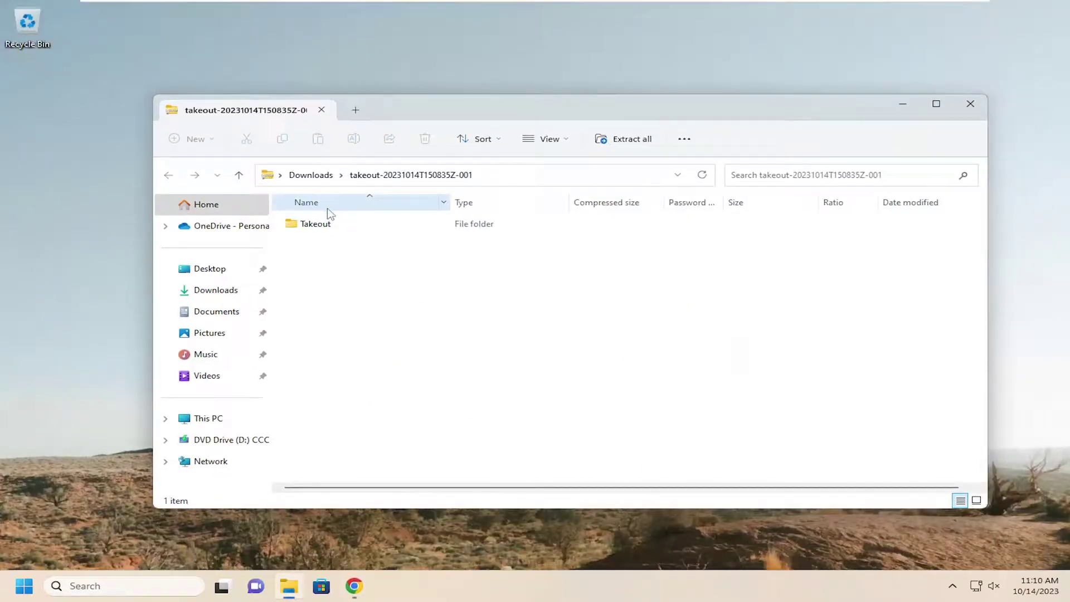
click(310, 228)
double_click(310, 228)
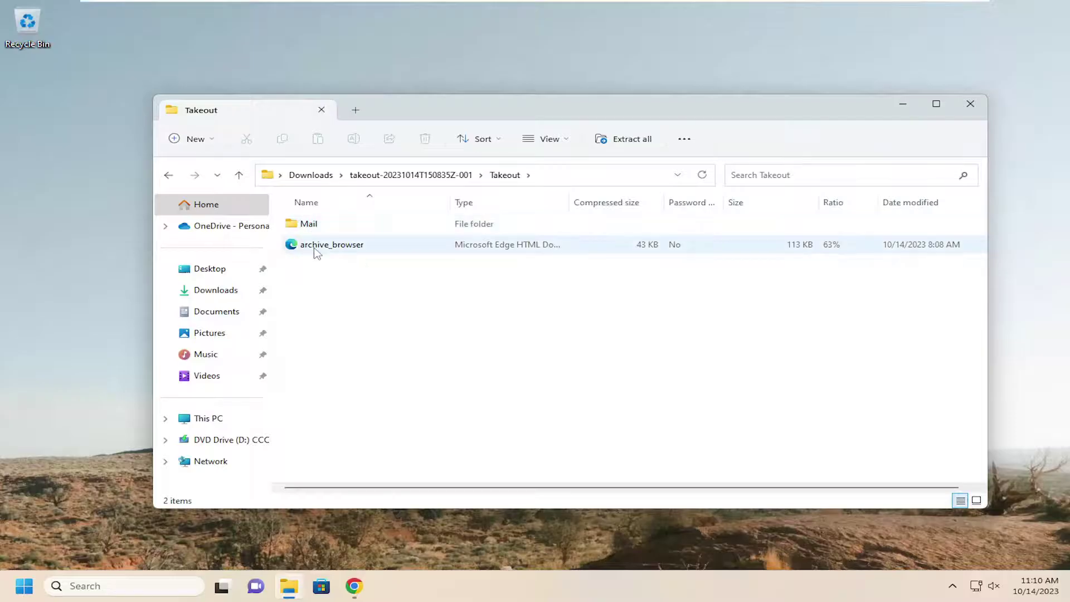
double_click(342, 248)
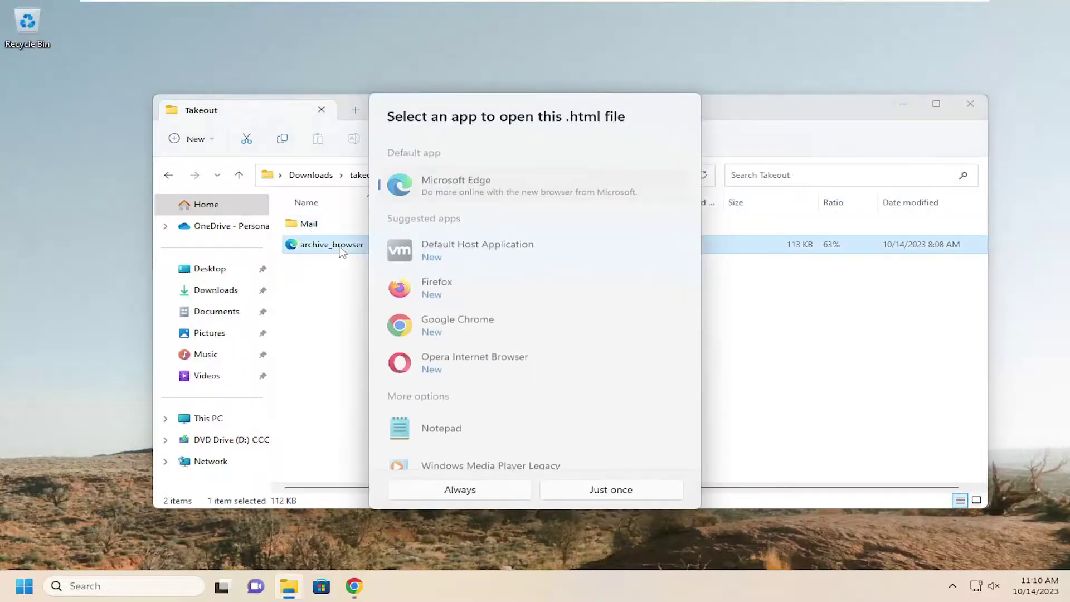
click(437, 322)
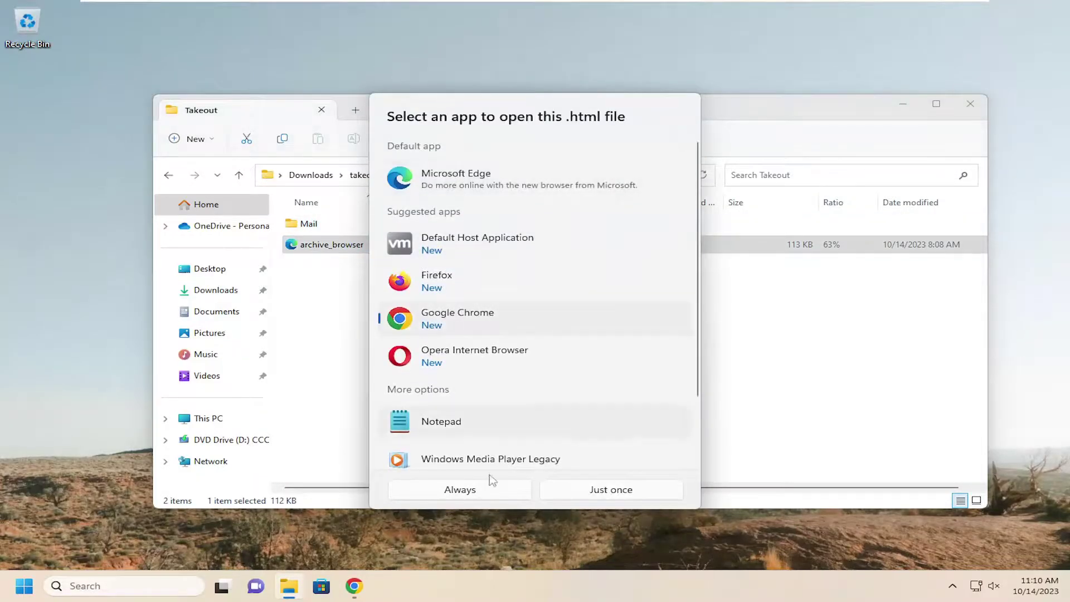
click(462, 490)
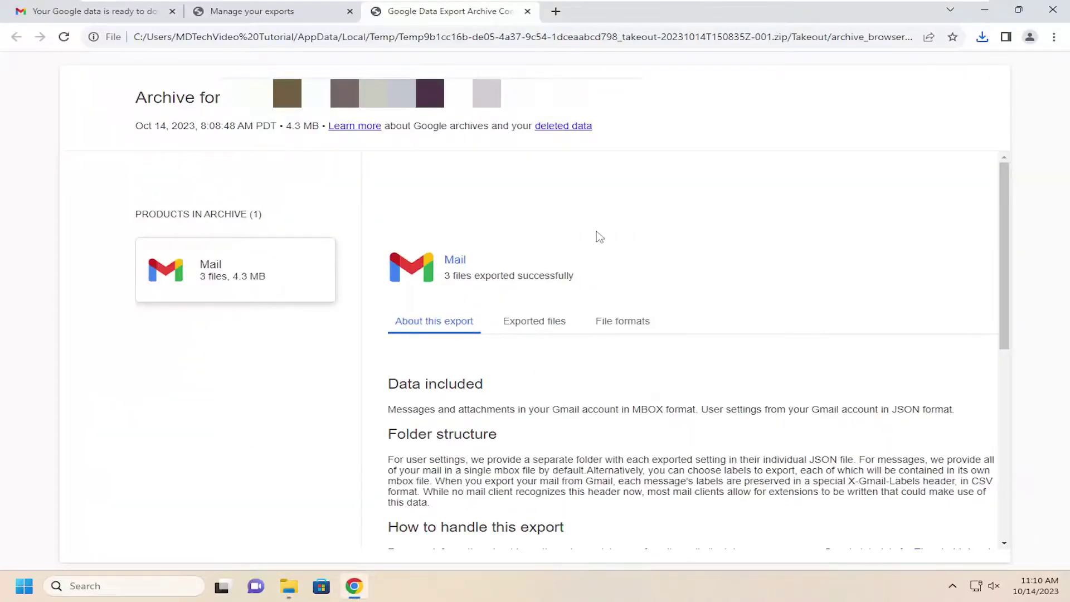
Step: Select the Mail card on the archive page and scroll through its About this export details
scroll(599, 237, down, 6)
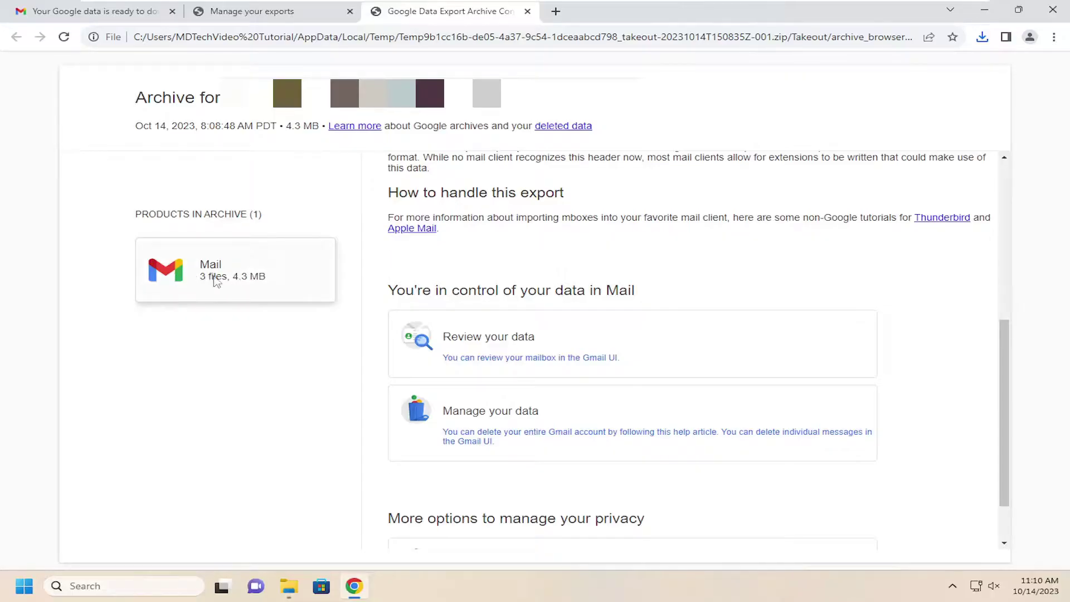
click(219, 281)
scroll(691, 351, down, 3)
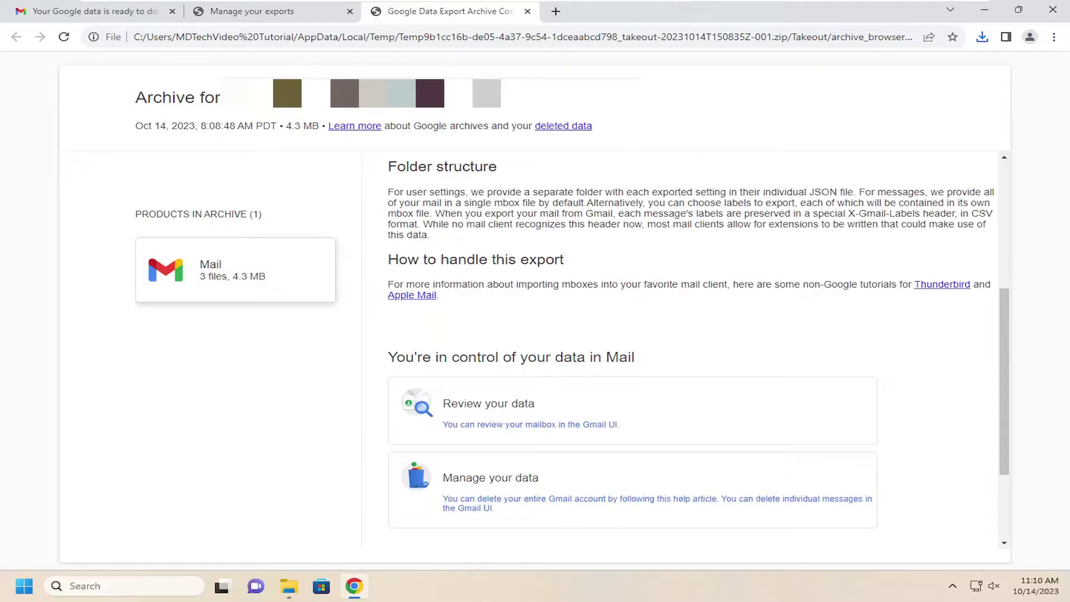
scroll(524, 305, down, 2)
scroll(524, 305, up, 2)
Step: Follow the 'Gmail UI' link under Review your data to open Gmail in a new tab
click(586, 428)
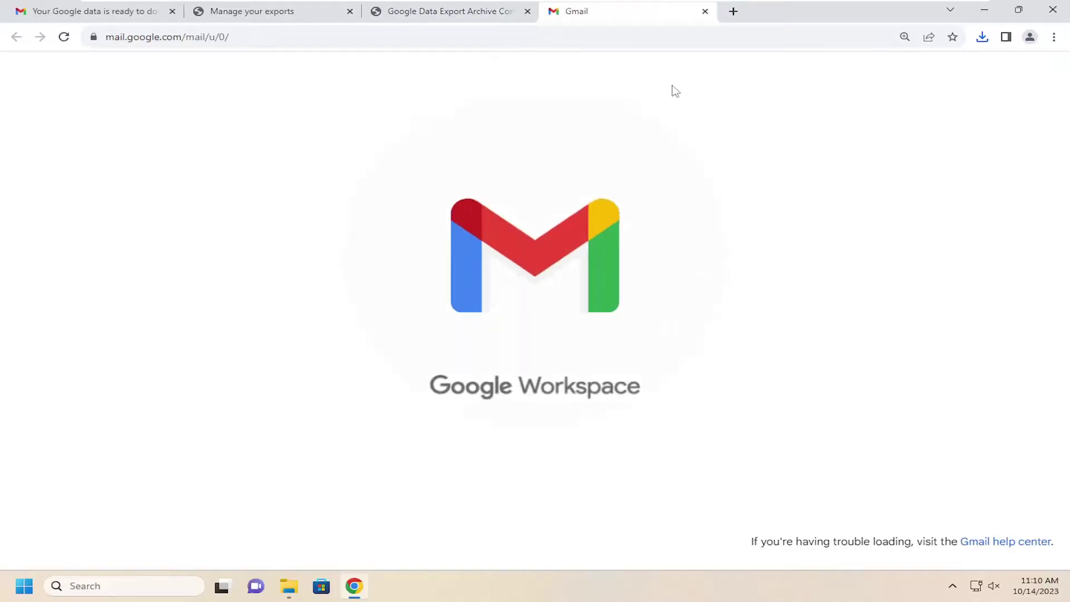